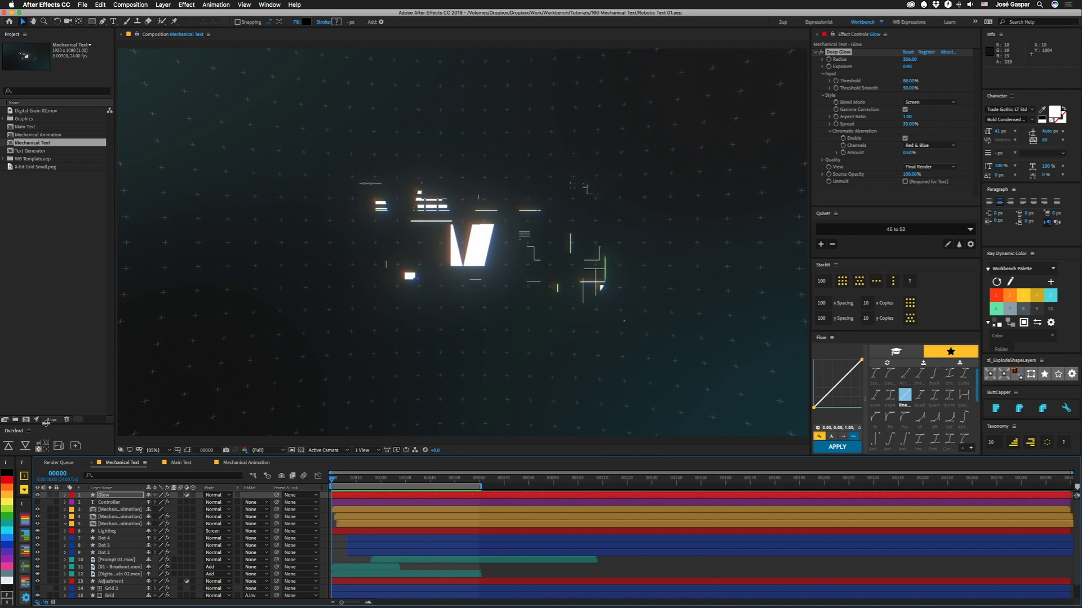
Move the current time to frame 12 and select the Controller layer in Mechanical Text.
left_click(179, 463)
left_click(303, 488)
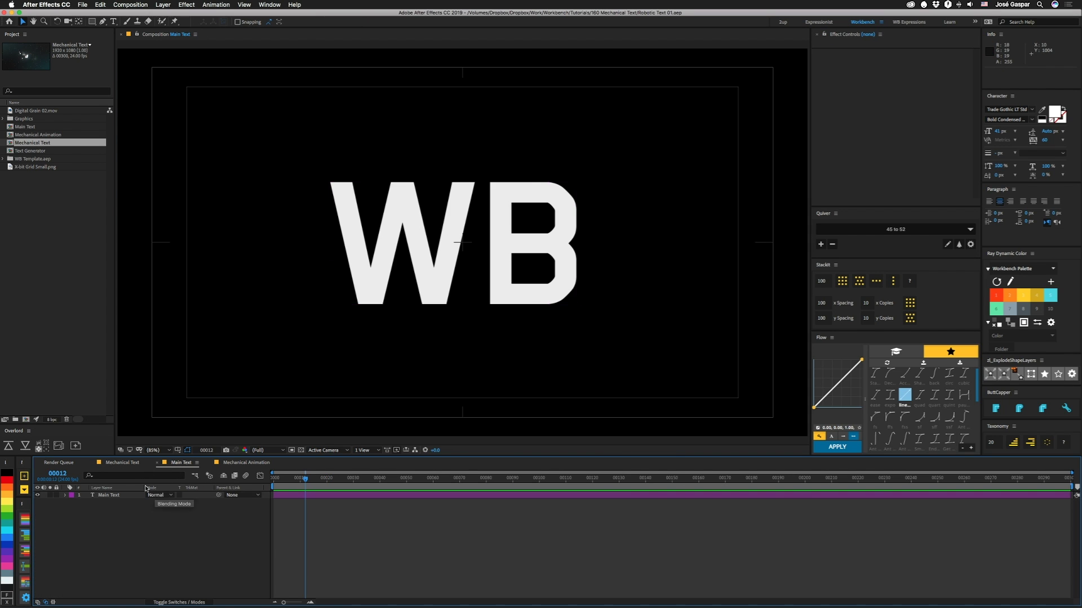
left_click(122, 463)
double_click(108, 503)
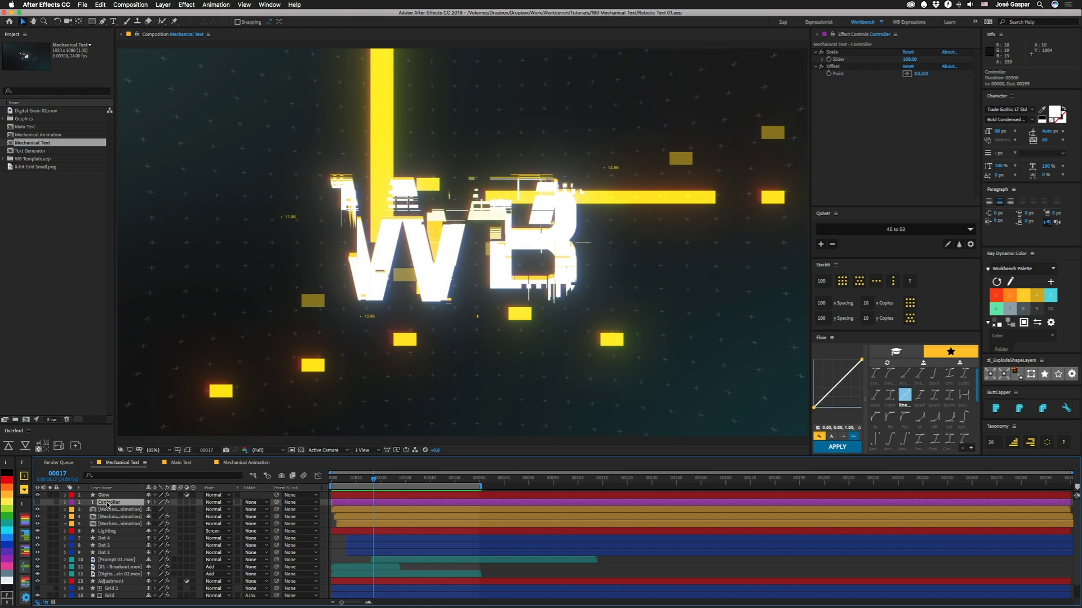
key("Right")
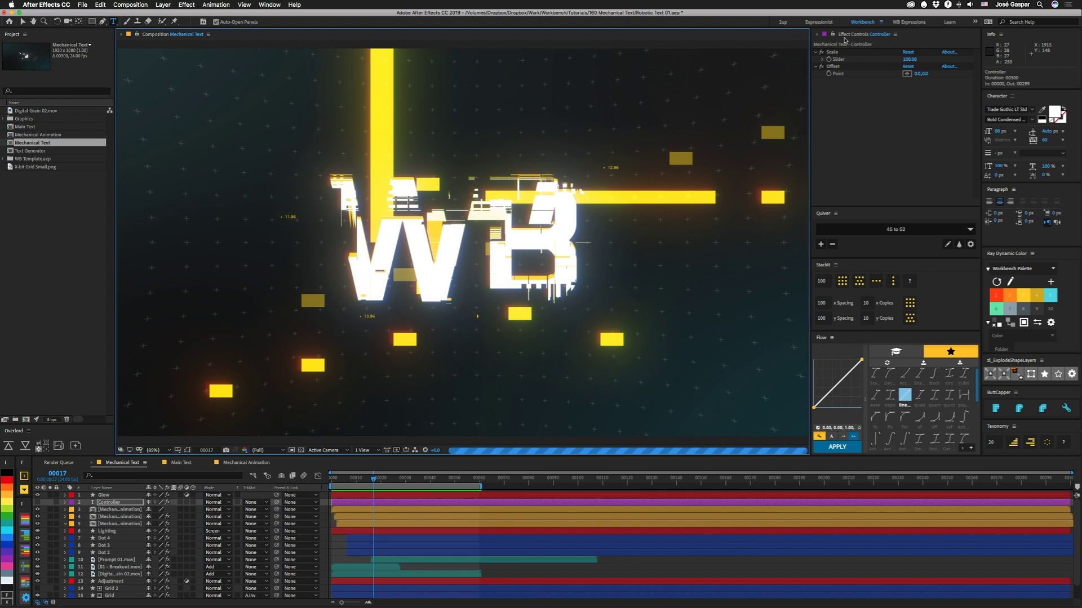
Preview the glitch at Controller scale 50 with an upward offset, then undo both changes.
left_click(909, 60)
type("50")
key("Return")
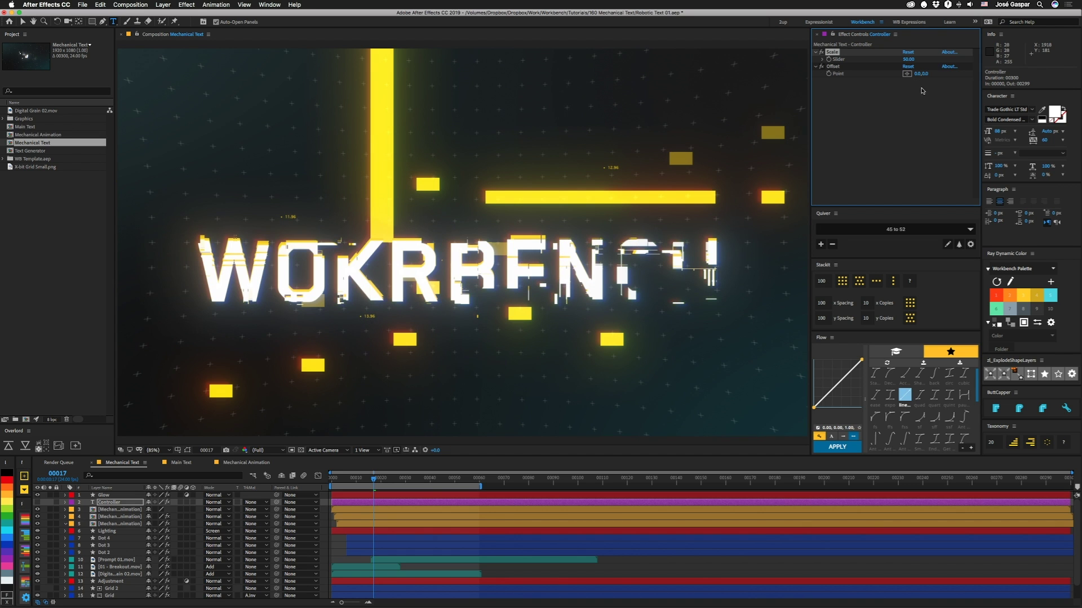
left_click_drag(925, 75, 909, 75)
key("space")
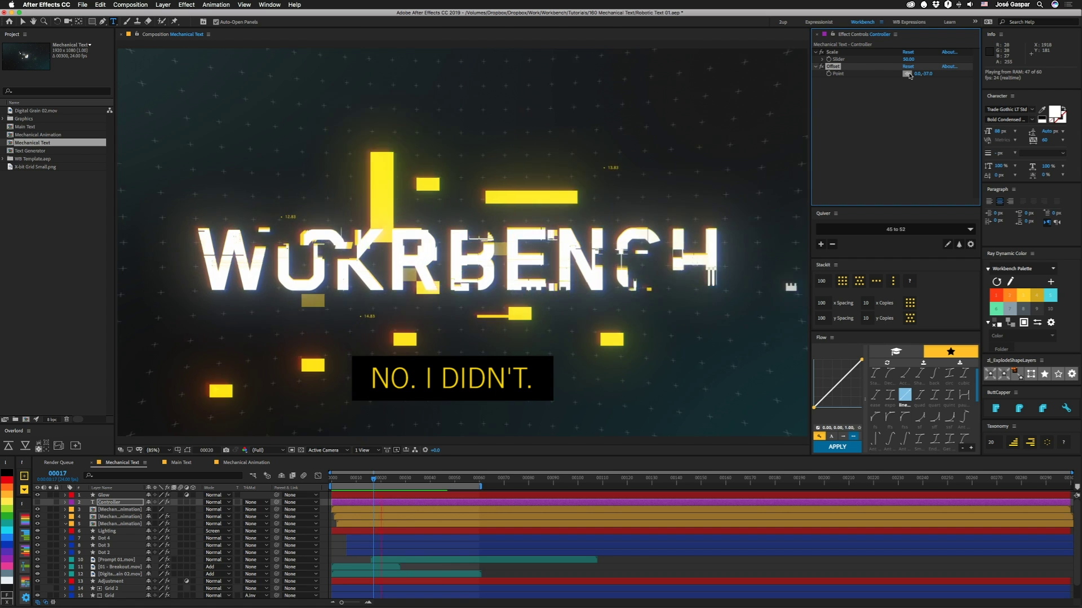
key("super+z")
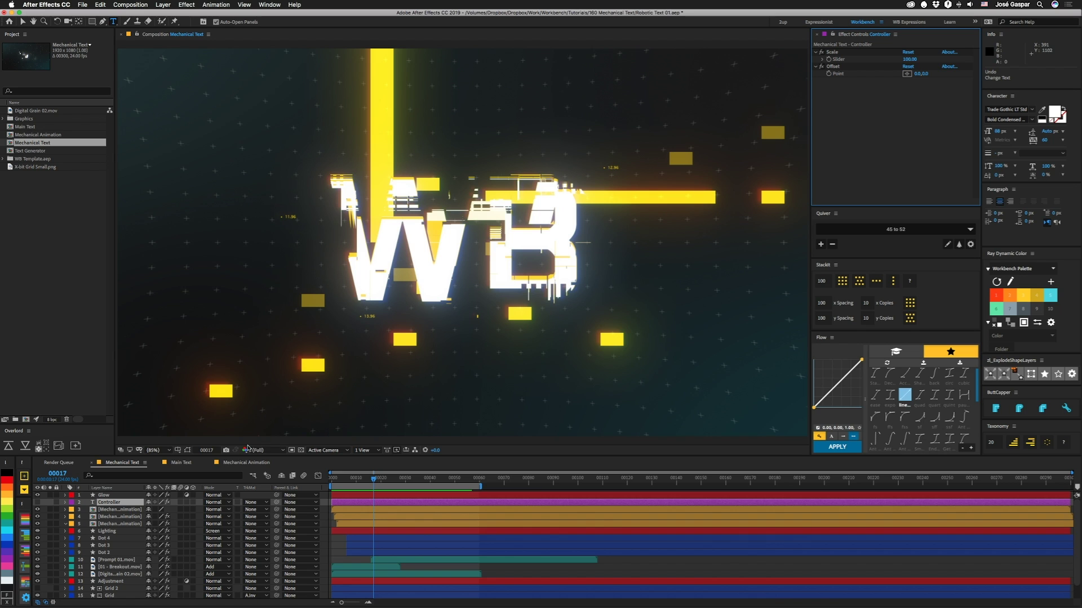
left_click(181, 463)
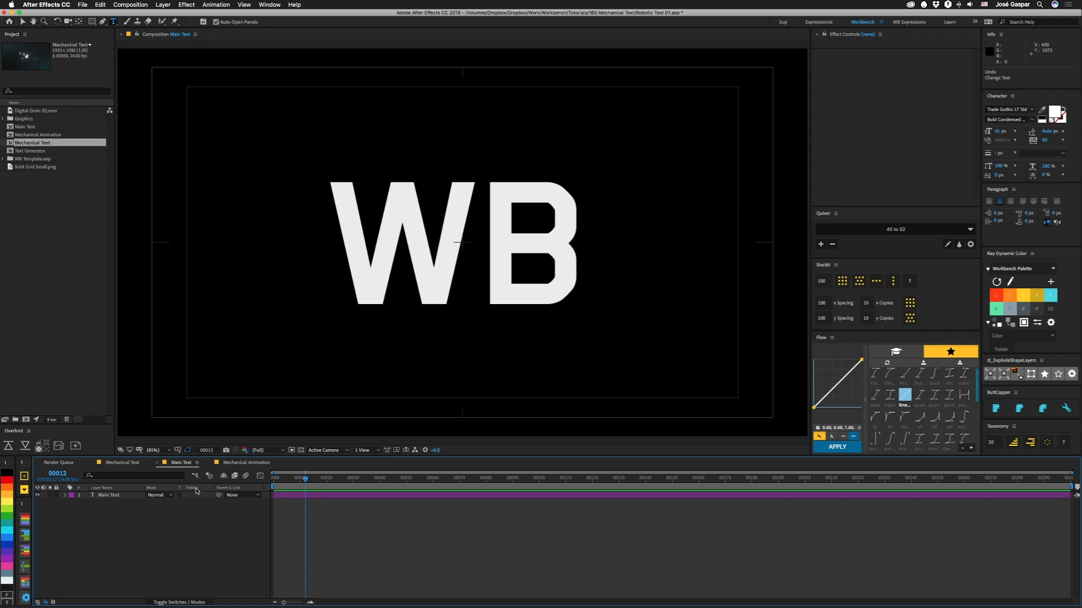
In Mechanical Animation, select the Text 5 layer and open its Text Generator precomp.
left_click(244, 463)
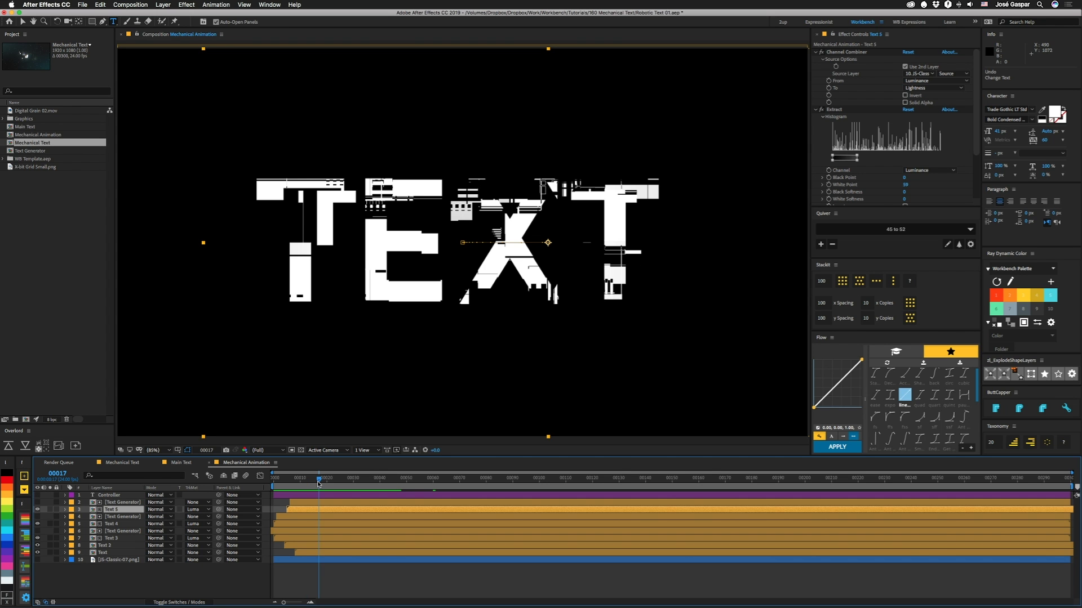
left_click(106, 496)
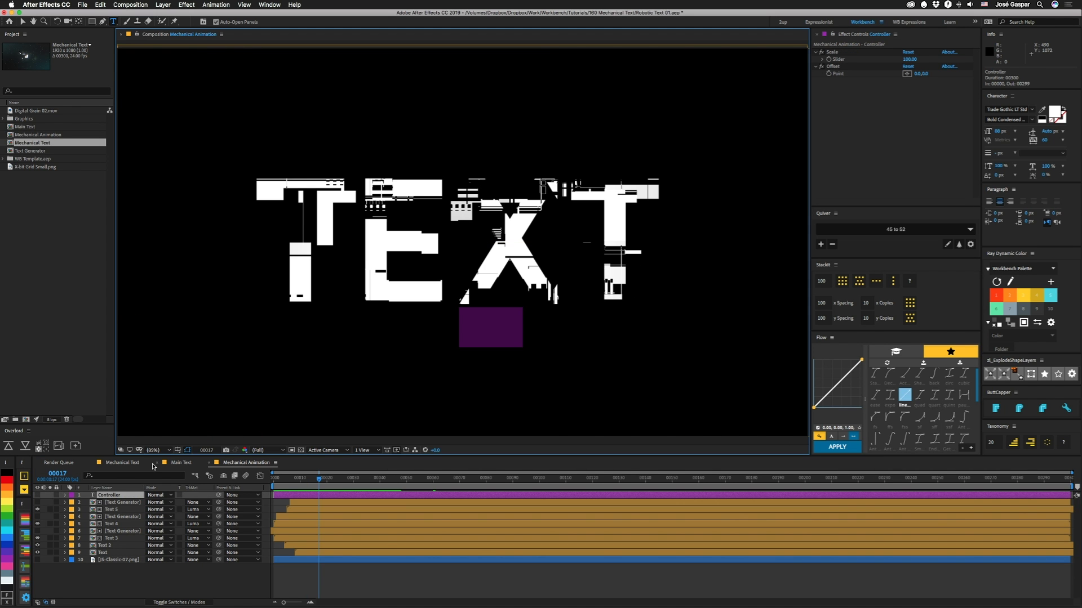
key("super+z")
left_click(115, 497)
key("super+z")
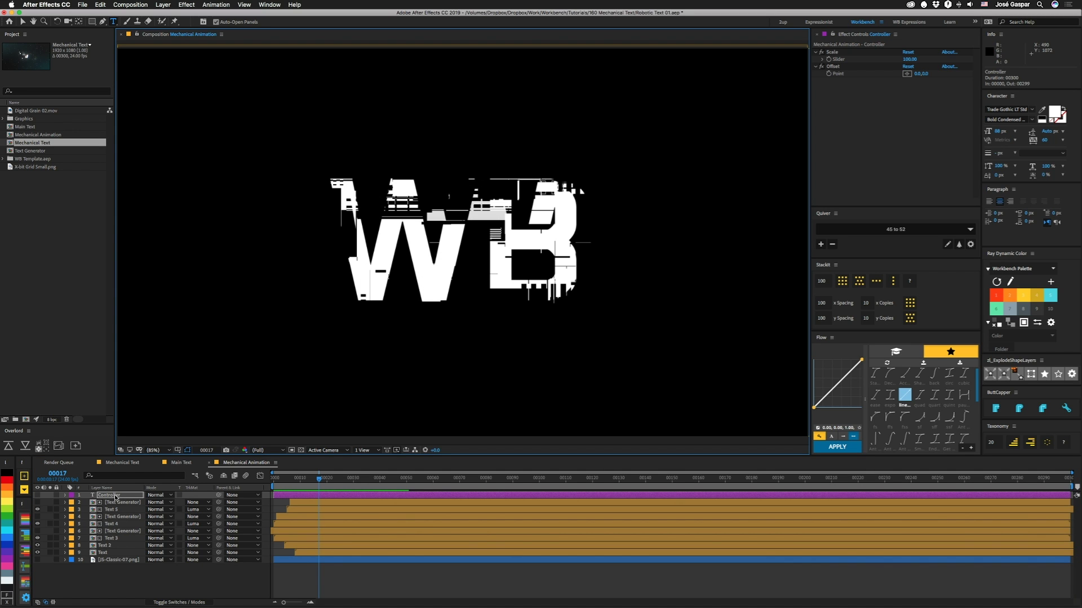
left_click(114, 510)
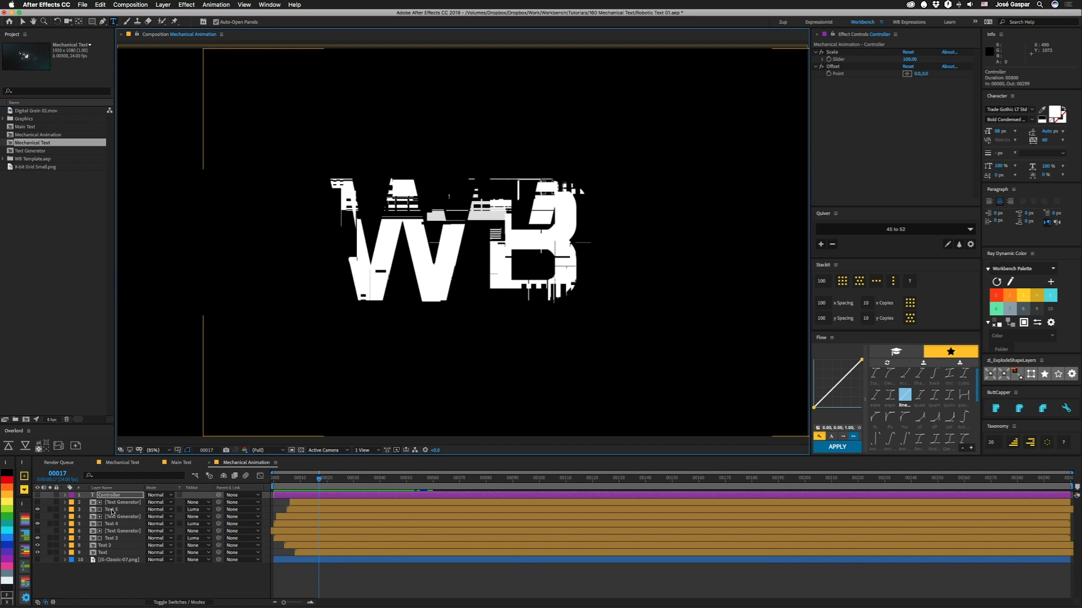
key("F2")
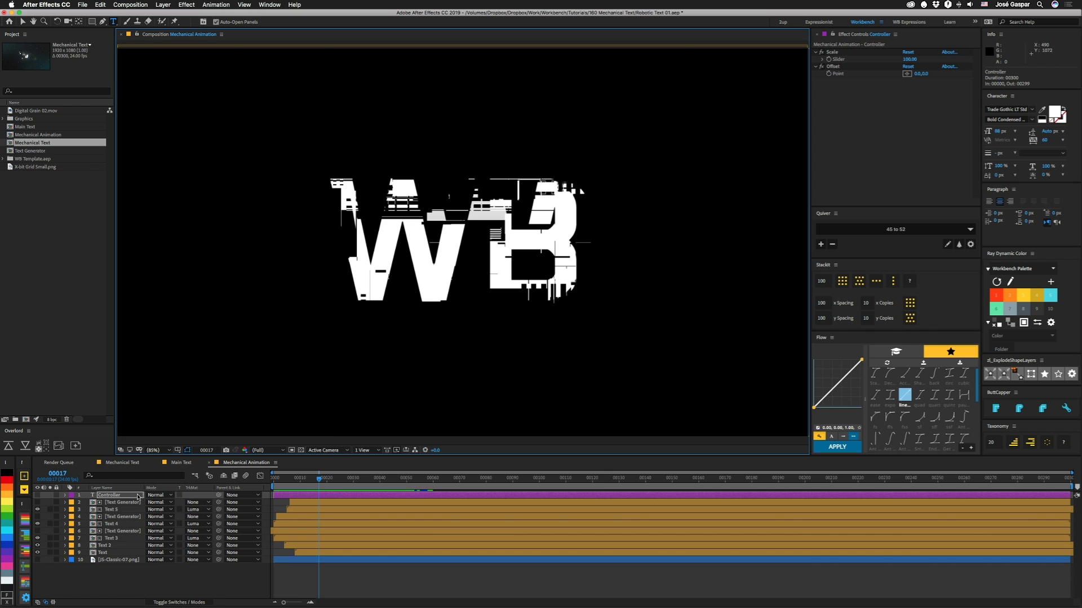
left_click(116, 510)
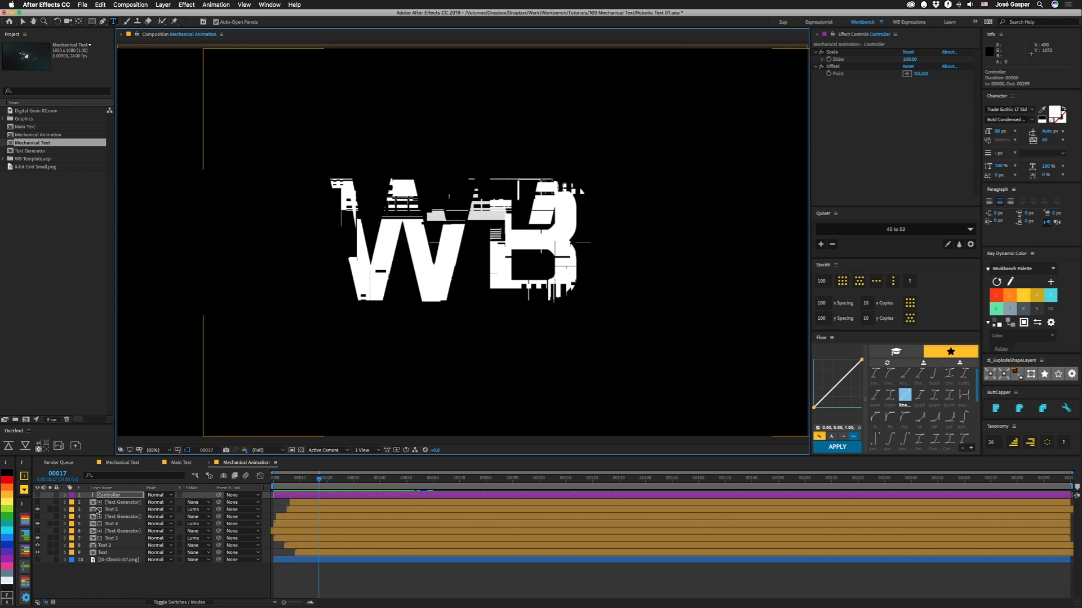
double_click(110, 503)
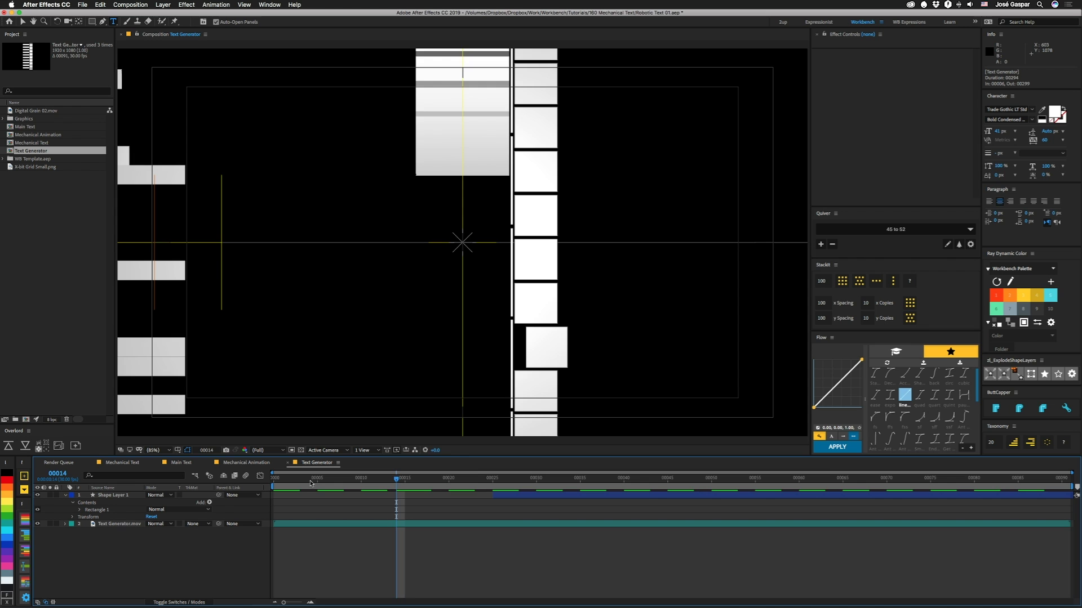
Scrub the generator animation to frame 20 and hide the white Shape Layer 1.
left_click(288, 480)
left_click_drag(288, 480, 563, 480)
left_click(500, 495)
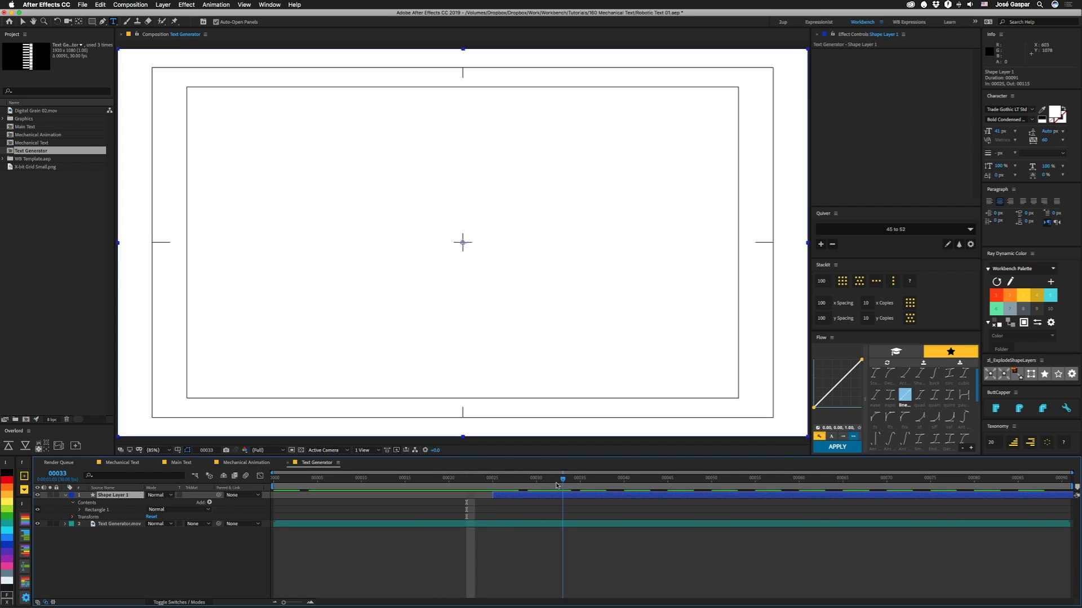
left_click(38, 495)
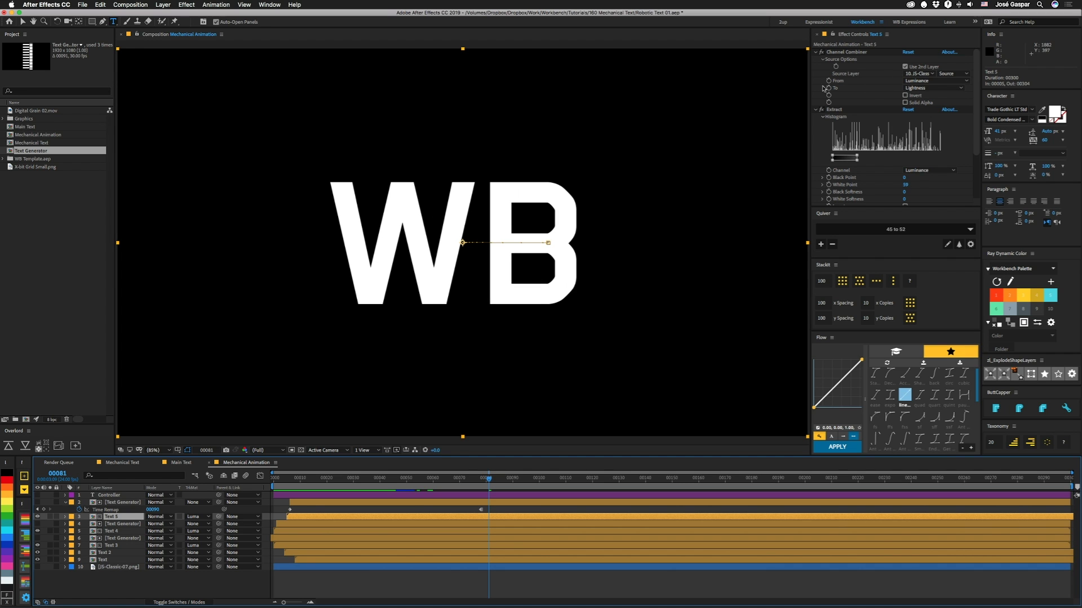
Collapse Text 5's effects, toggle its Fill off and back on, and re-expand Extract.
left_click(816, 55)
left_click(814, 59)
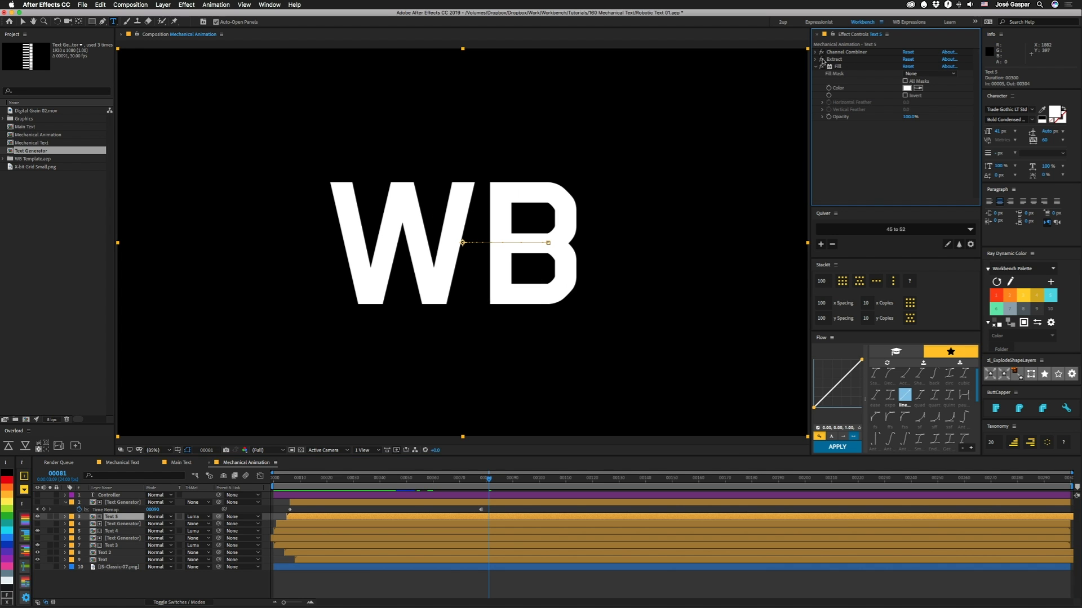
left_click(822, 67)
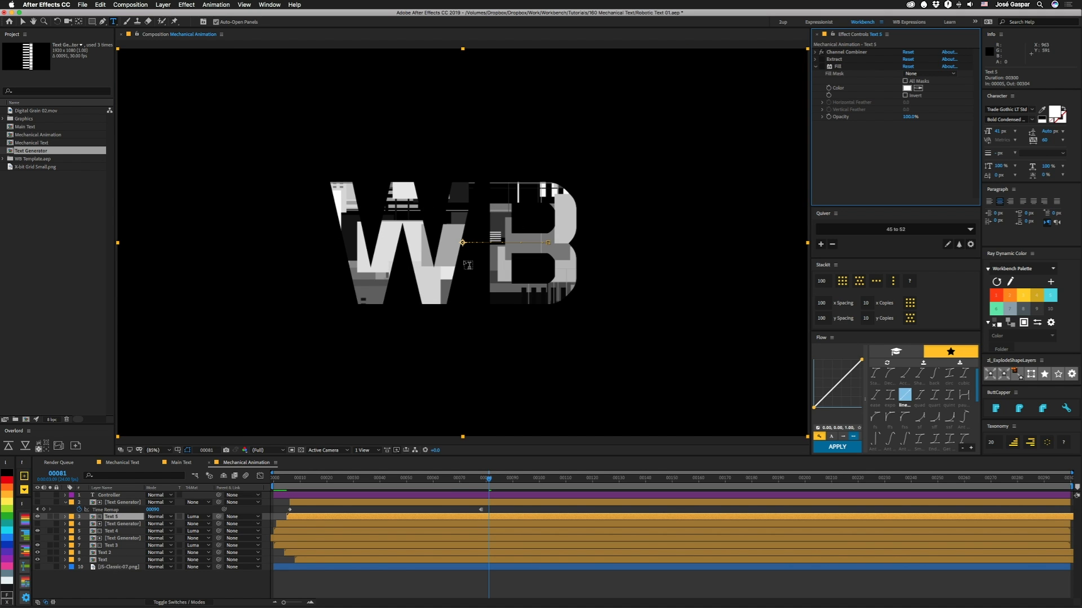
left_click(821, 67)
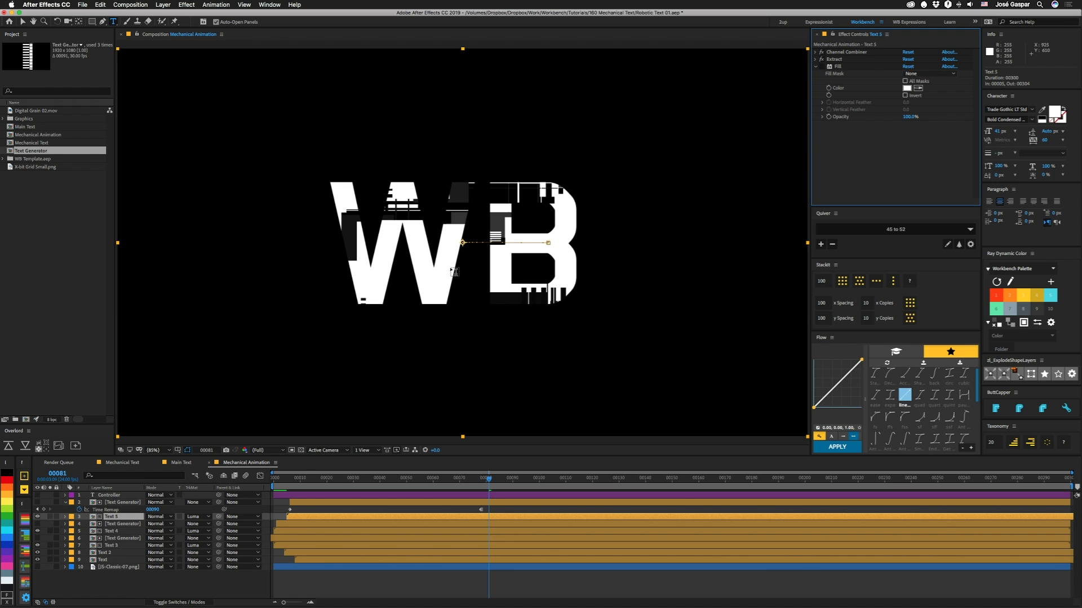
left_click(815, 59)
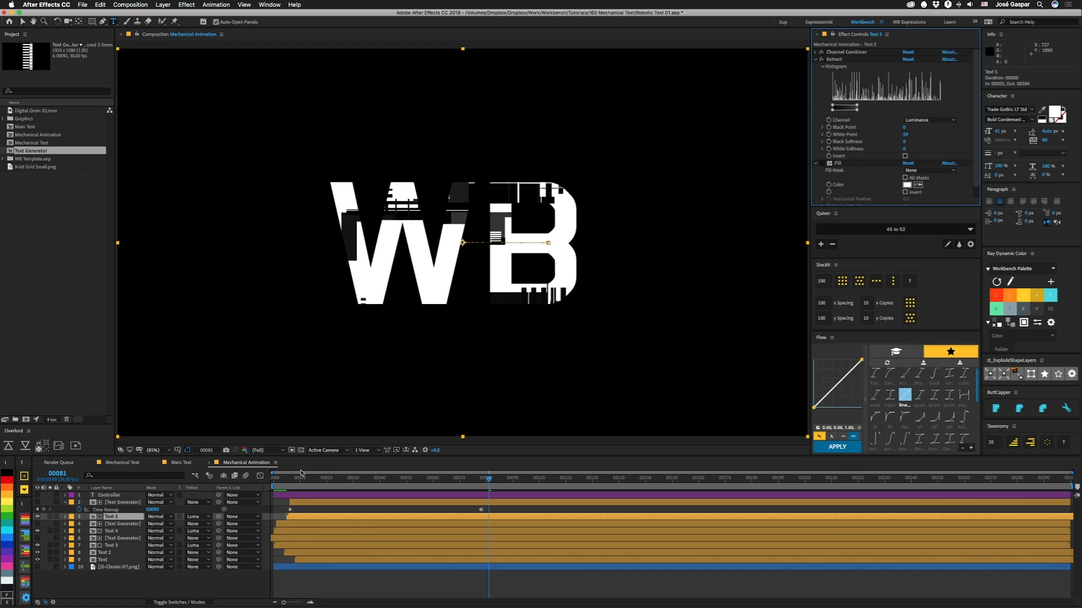
left_click(116, 531)
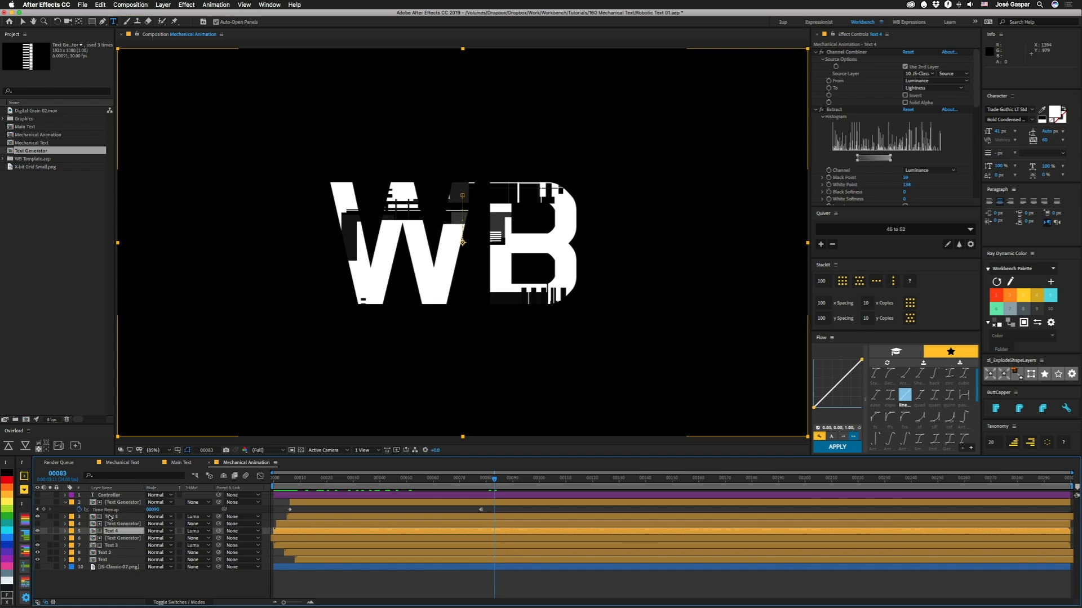
Turn on the Fill effect for the Text 5 layer.
left_click(113, 517)
left_click(822, 164)
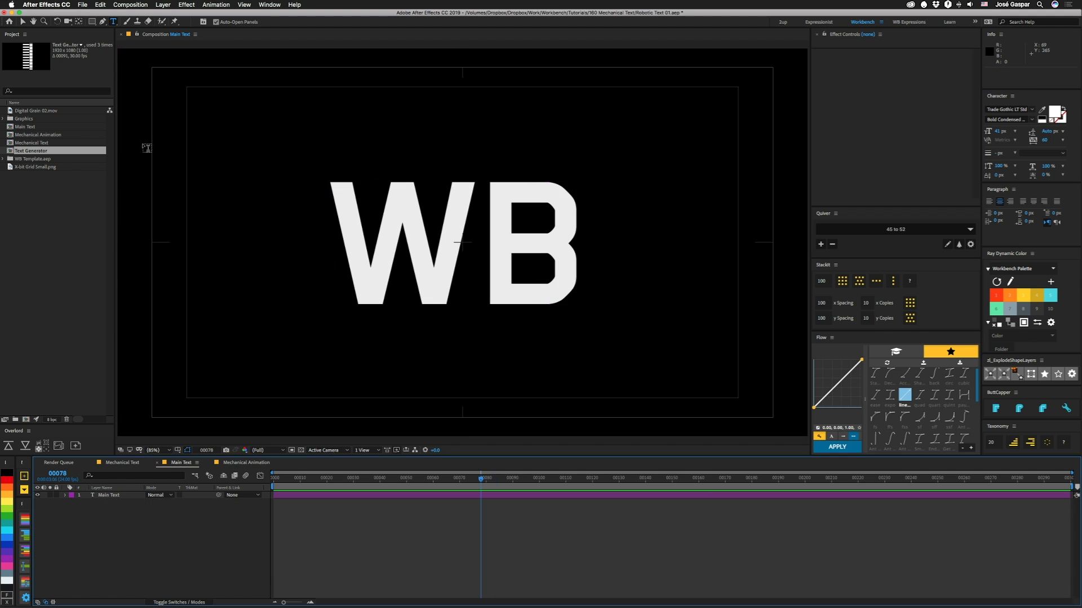
Add a full-frame yellow rectangle to Main Text, check its effect, then delete it.
double_click(92, 21)
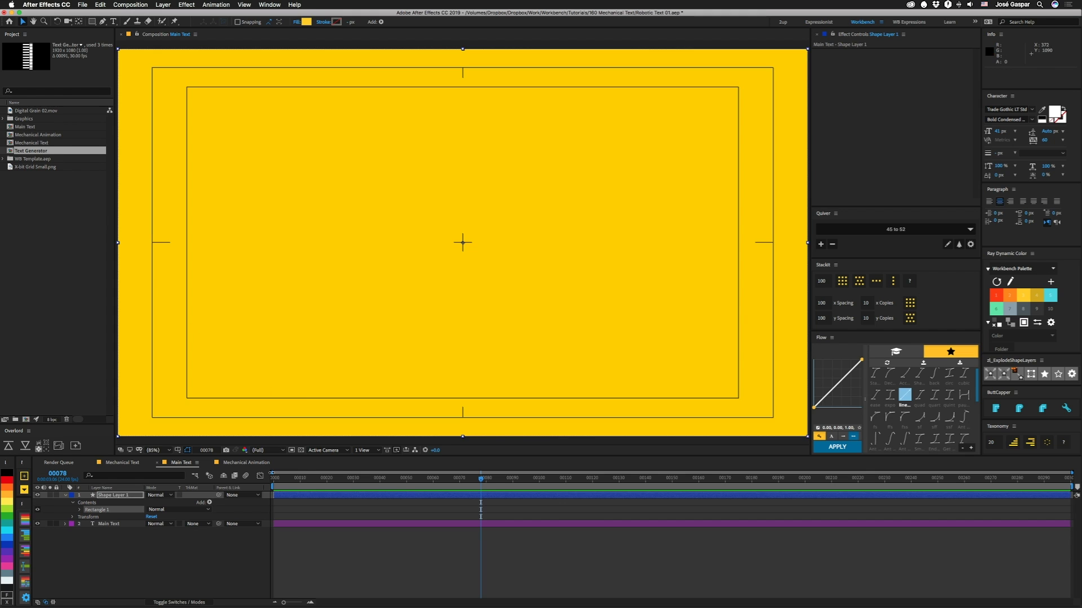
left_click(249, 463)
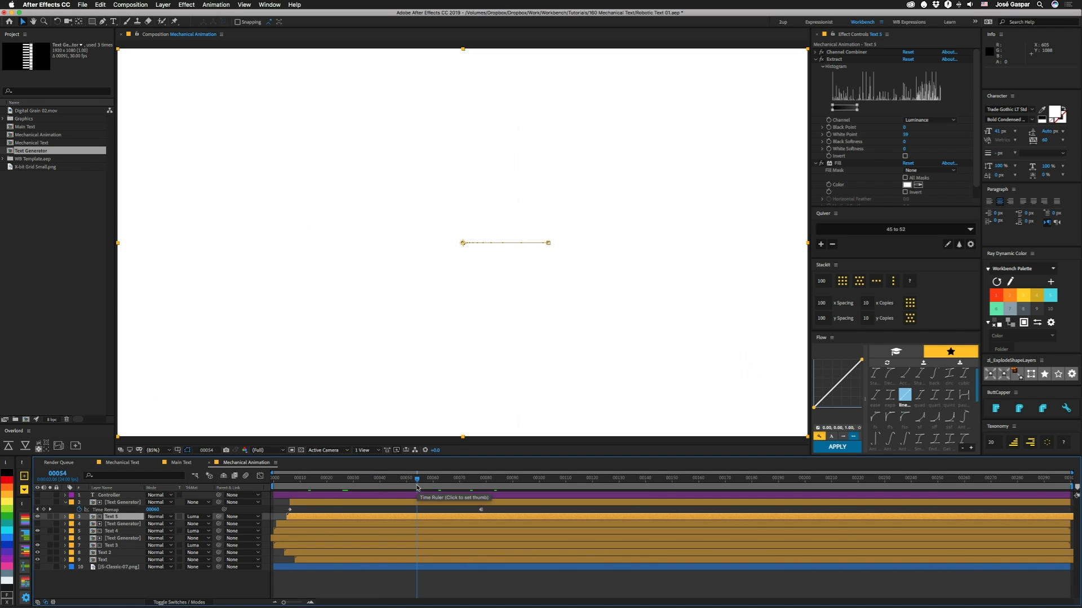
left_click(172, 463)
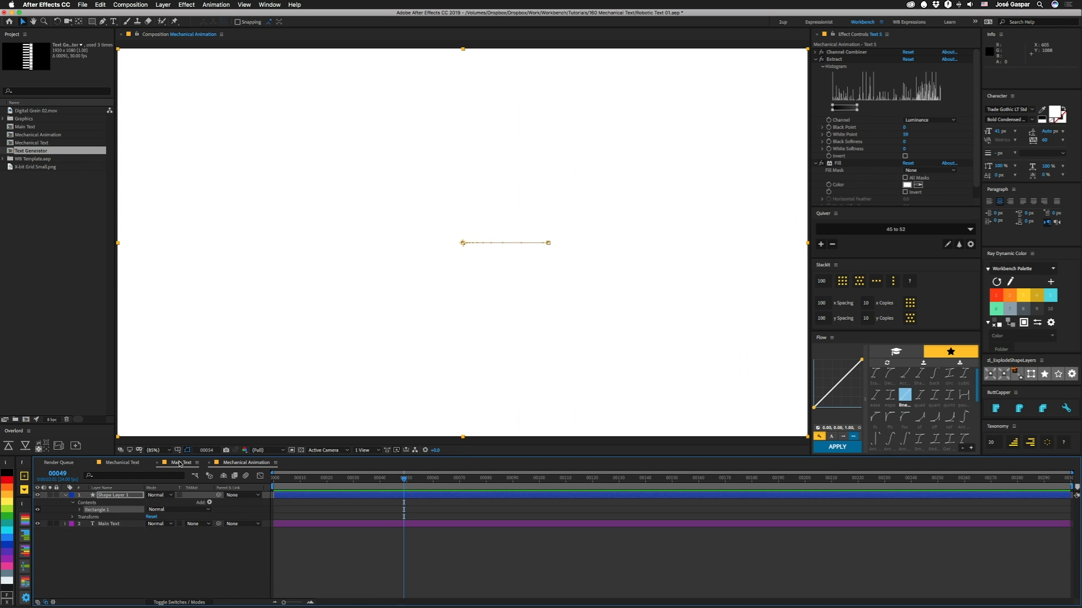
left_click(113, 496)
key("Delete")
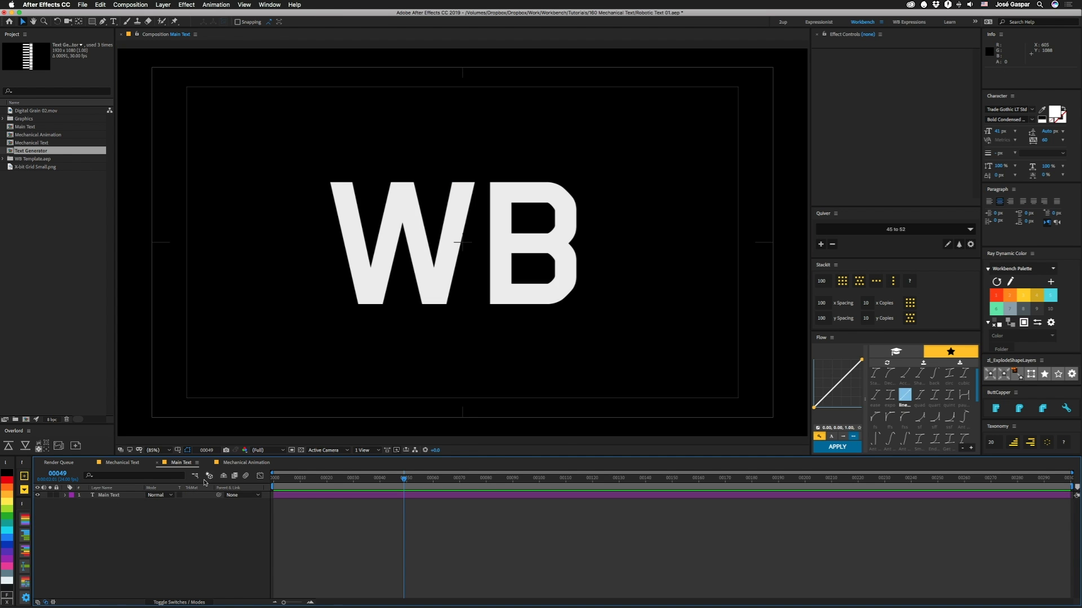
left_click(247, 462)
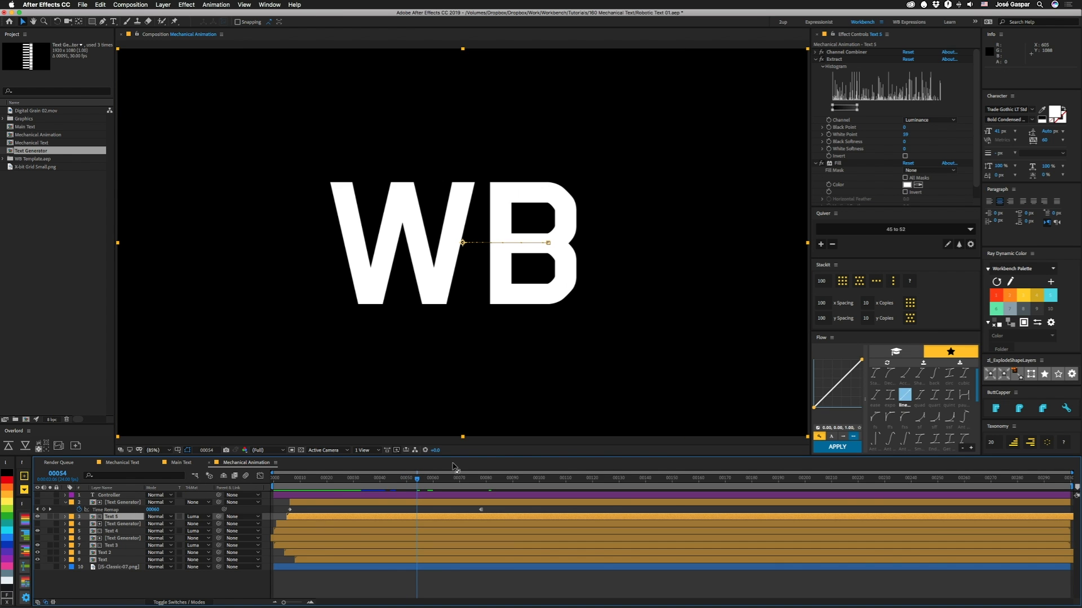